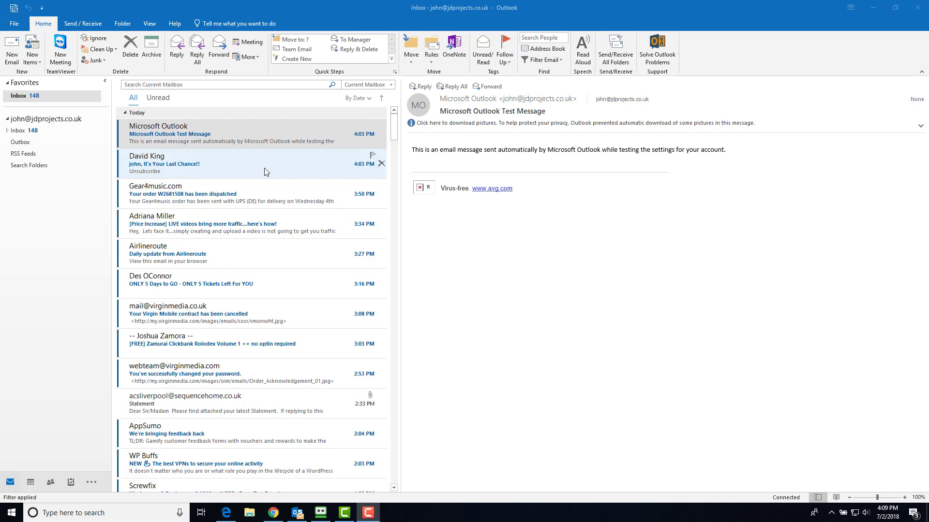
# Open the 'ONLY 5 Days to GO' email and send its Unsubscribe link to the web browser.
pyautogui.click(274, 284)
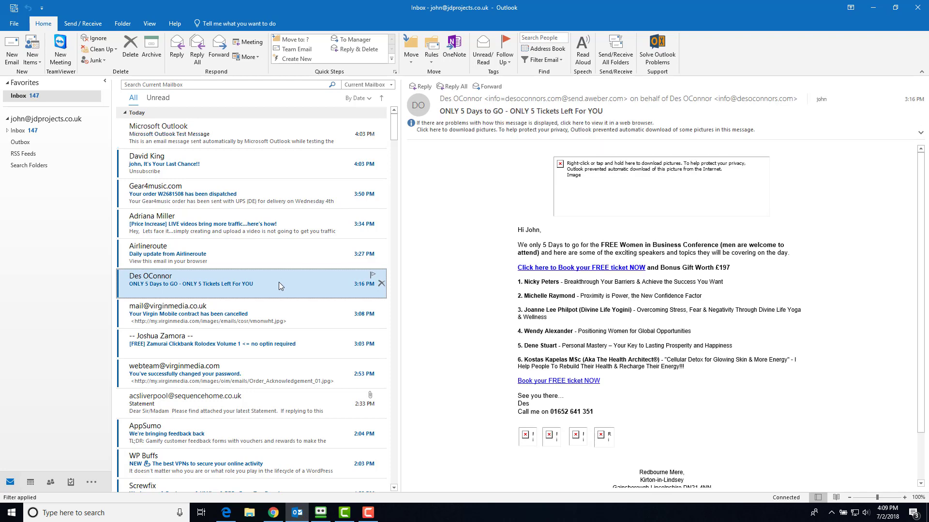
pyautogui.scroll(-2, 594, 451)
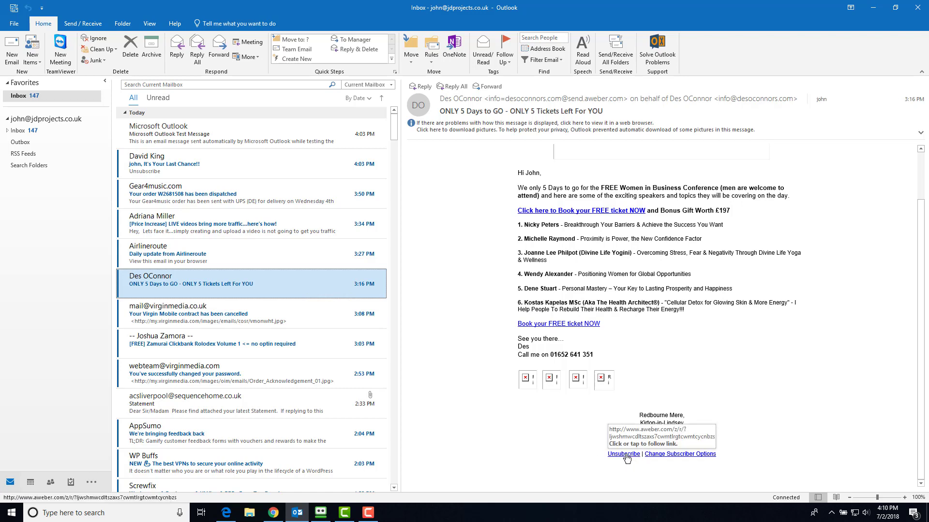
pyautogui.rightClick(626, 456)
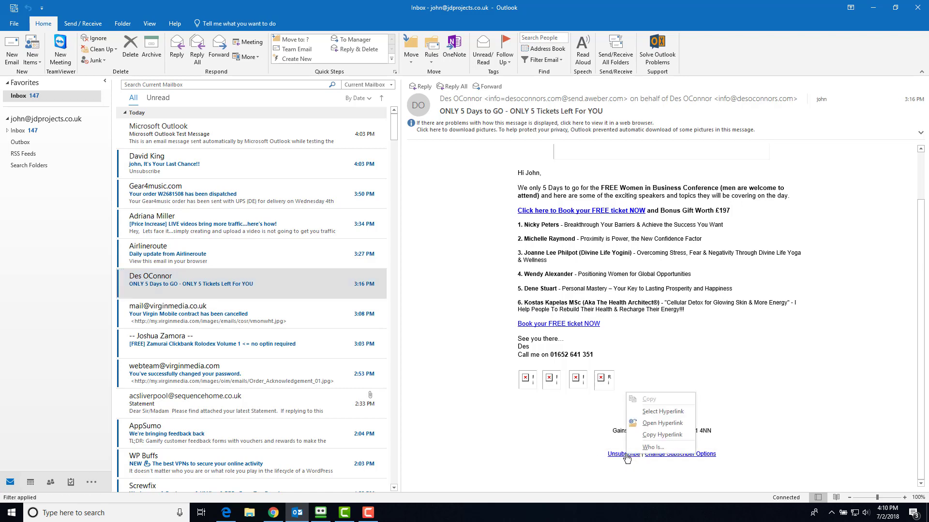
pyautogui.click(653, 424)
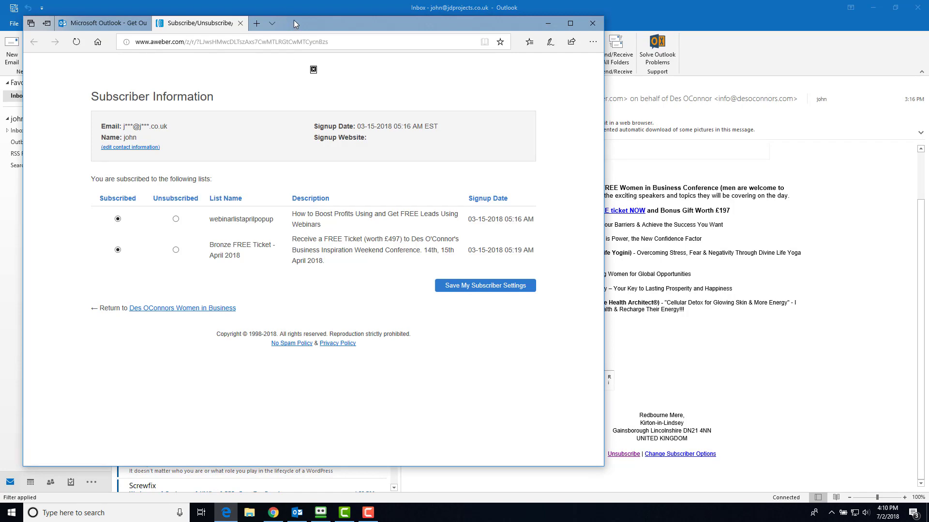
# Unsubscribe from the webinarlistaprilpopup and Bronze FREE Ticket lists, then return to Outlook.
pyautogui.click(175, 219)
pyautogui.click(176, 250)
pyautogui.moveTo(330, 22); pyautogui.dragTo(668, 2)
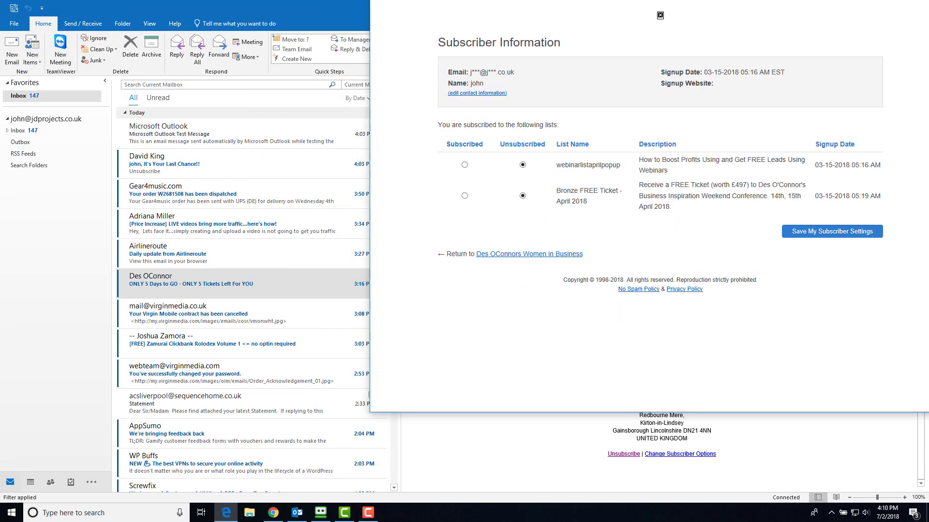
pyautogui.hotkey('alt', 'Tab')
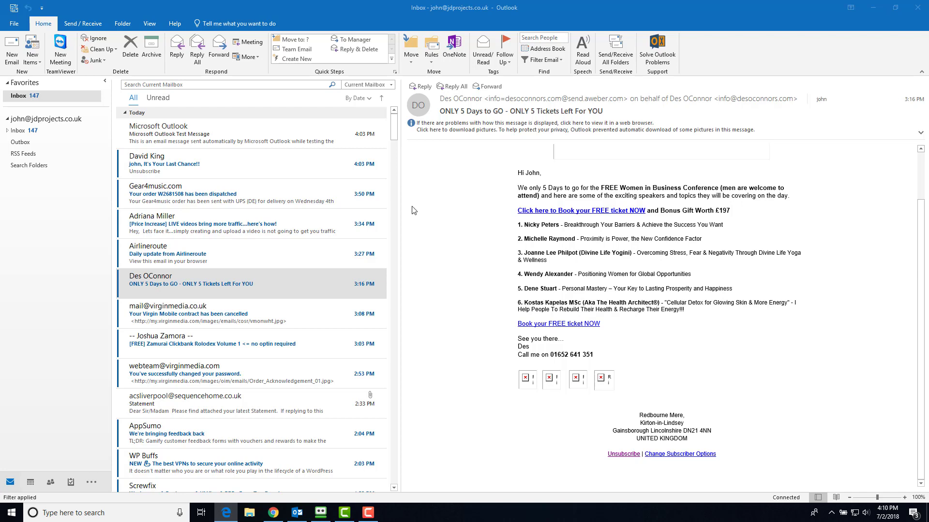
# Block the 'ONLY 5 Days to GO' sender via Junk > Block Sender, ticking 'Don't show this message again'.
pyautogui.rightClick(299, 280)
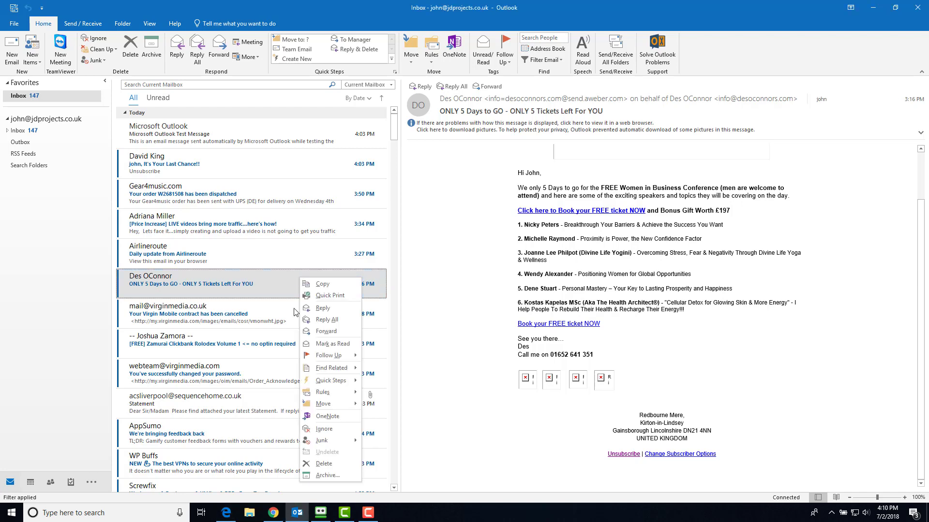
pyautogui.moveTo(322, 444)
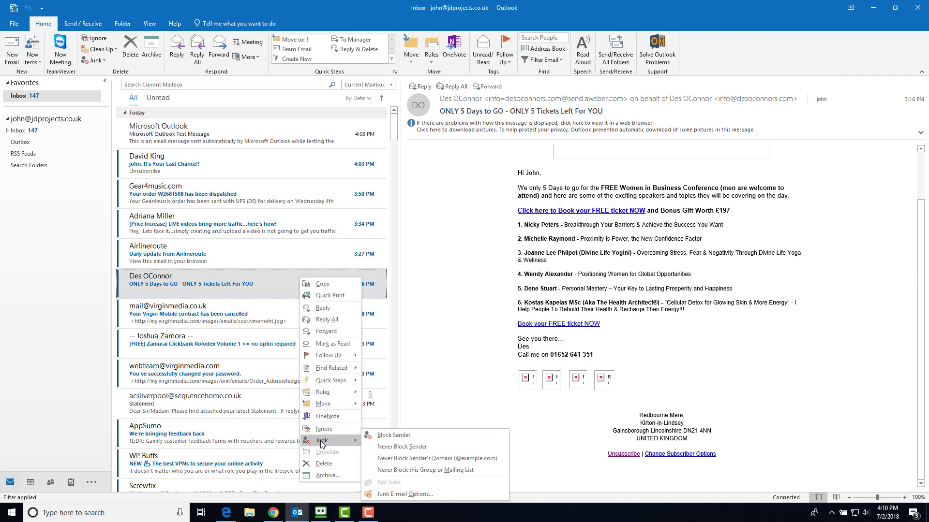
pyautogui.click(392, 436)
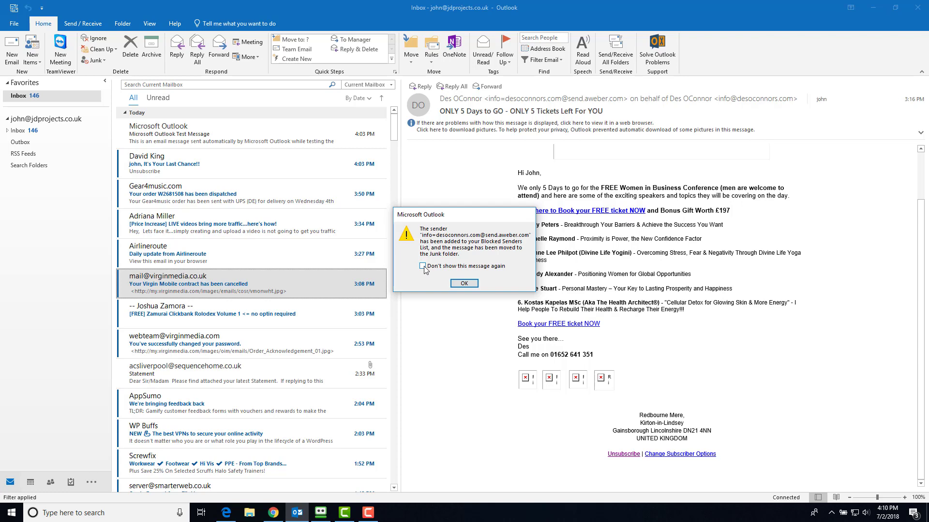
pyautogui.click(423, 266)
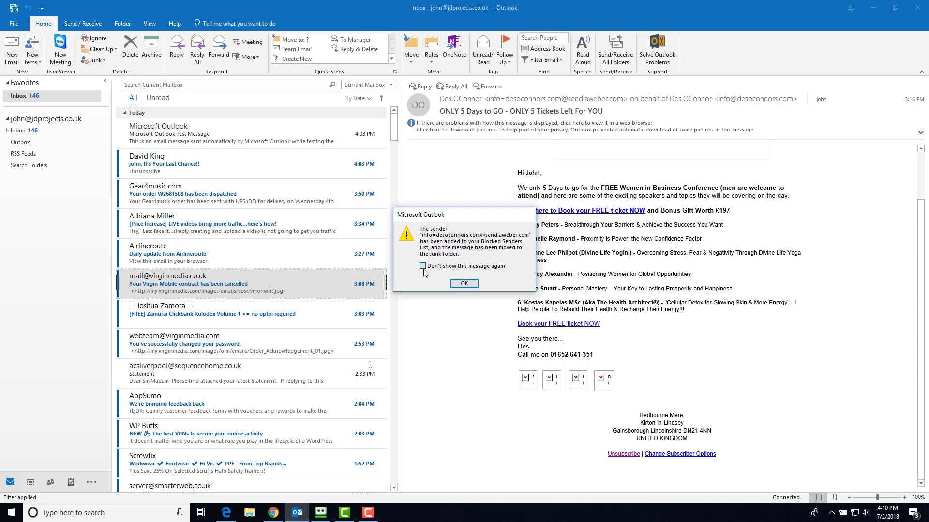
# Open the 'Daily update from Airlineroute' email and scroll through it to the bottom.
pyautogui.click(463, 284)
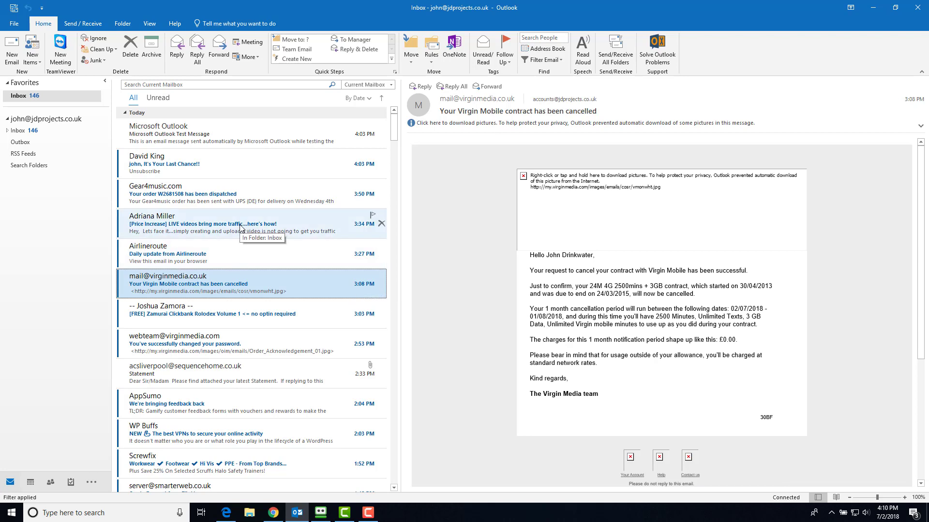
pyautogui.click(227, 255)
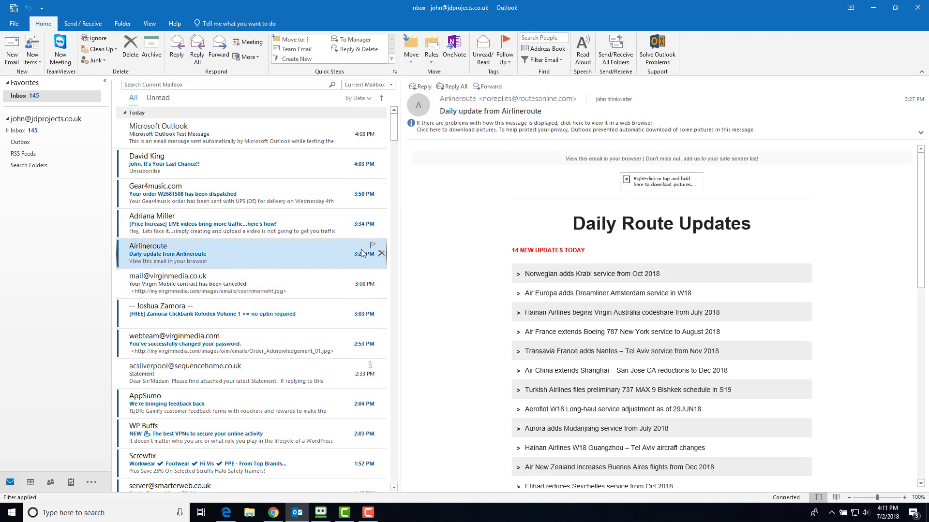
pyautogui.scroll(-5, 520, 385)
pyautogui.scroll(-10, 519, 384)
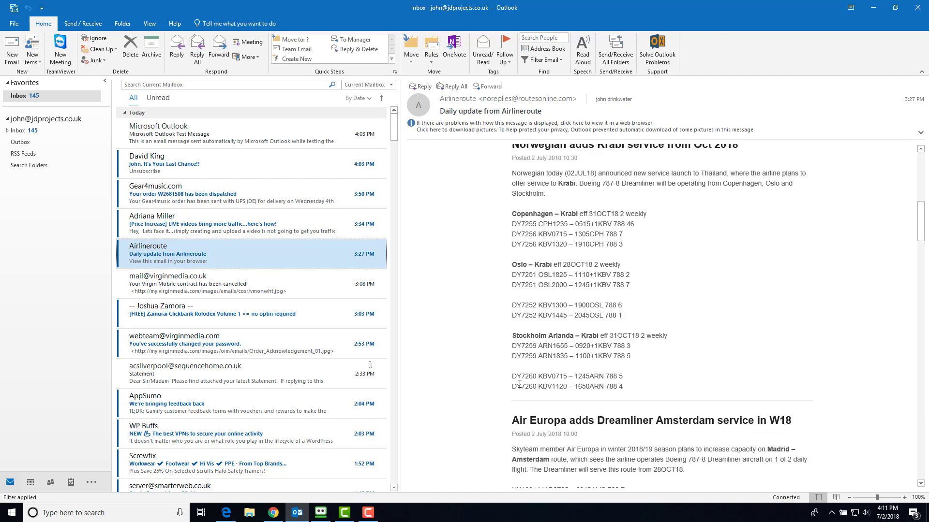
pyautogui.scroll(5, 519, 384)
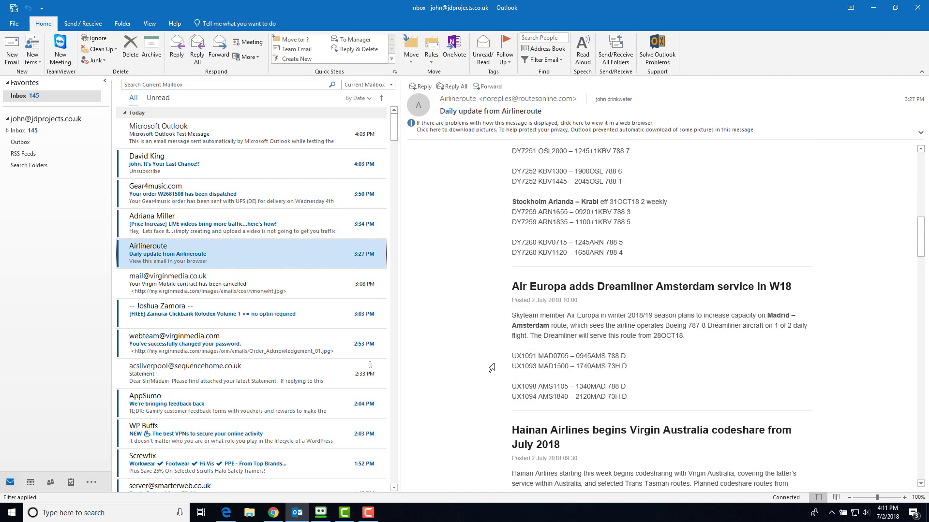
pyautogui.moveTo(921, 247); pyautogui.dragTo(920, 472)
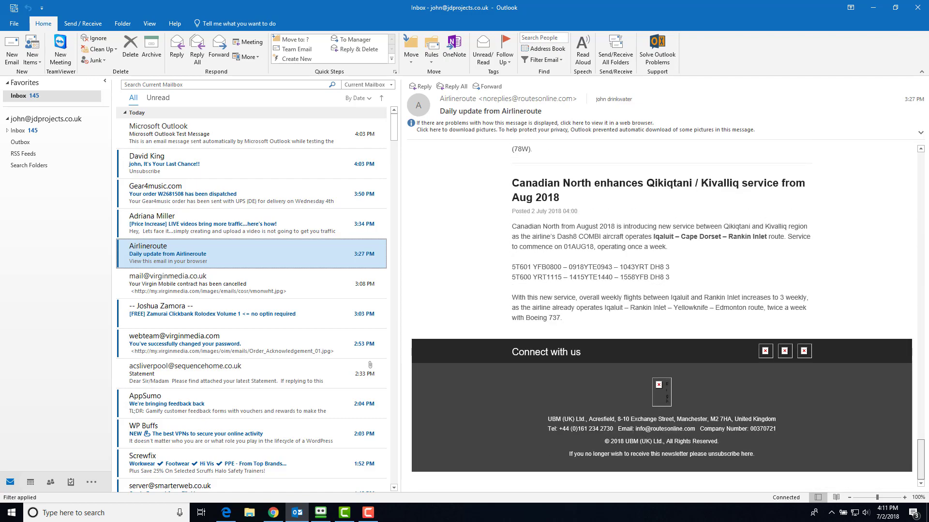
pyautogui.moveTo(921, 472)
pyautogui.mouseDown()
pyautogui.moveTo(921, 450)
pyautogui.moveTo(920, 471)
pyautogui.mouseUp()
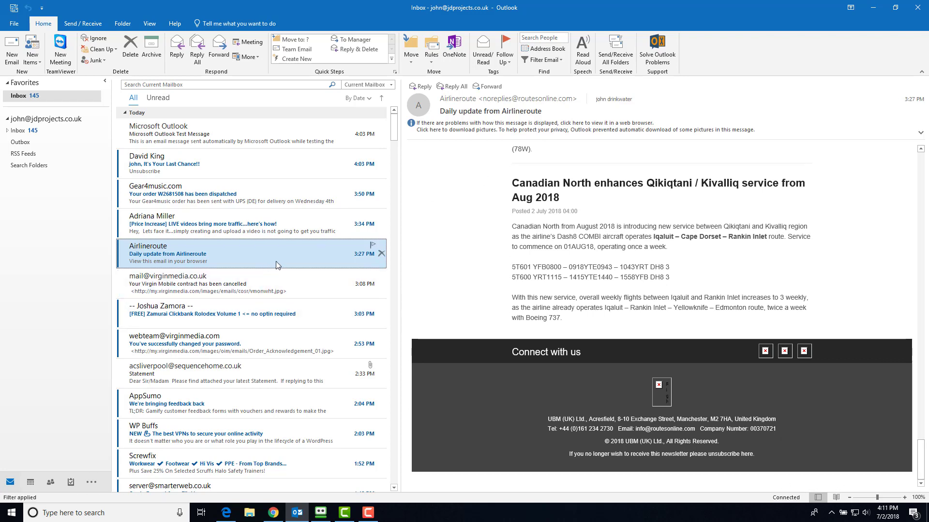
# Block the Airlineroute sender via Junk > Block Sender.
pyautogui.rightClick(278, 247)
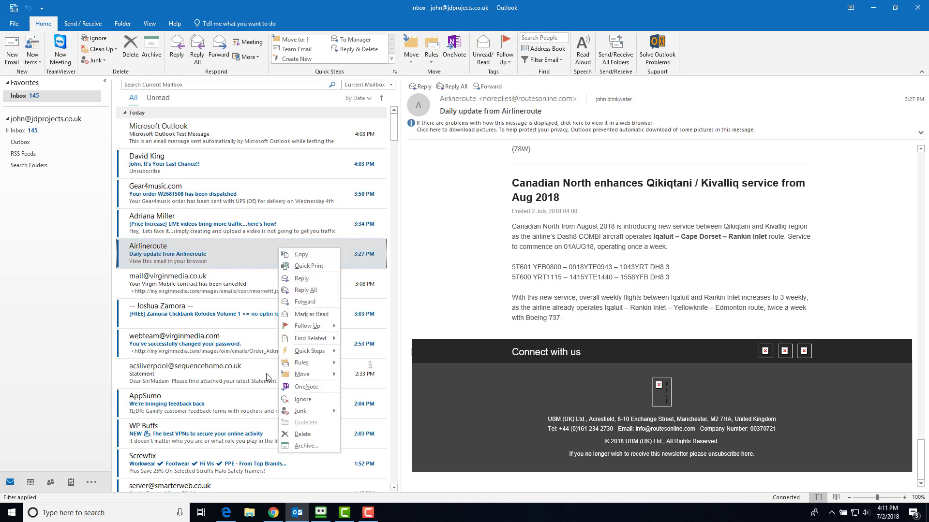
pyautogui.moveTo(311, 411)
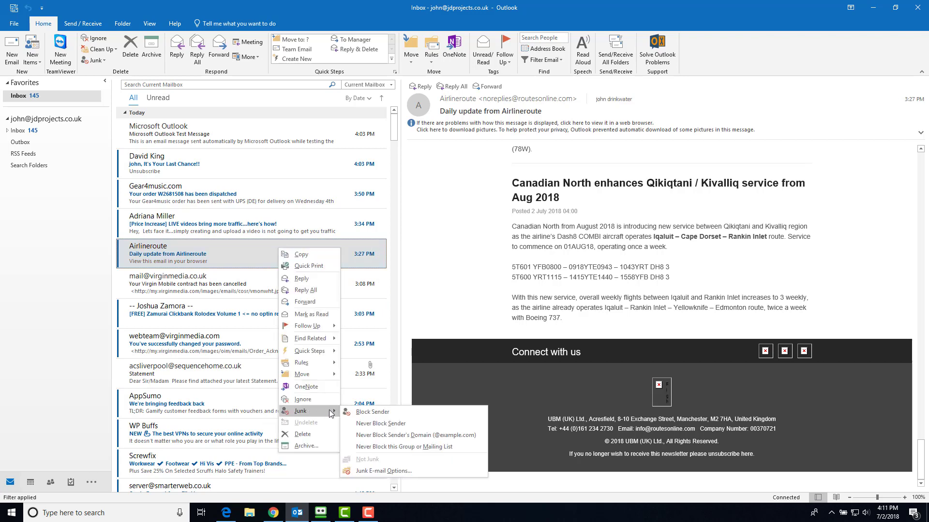
pyautogui.click(357, 415)
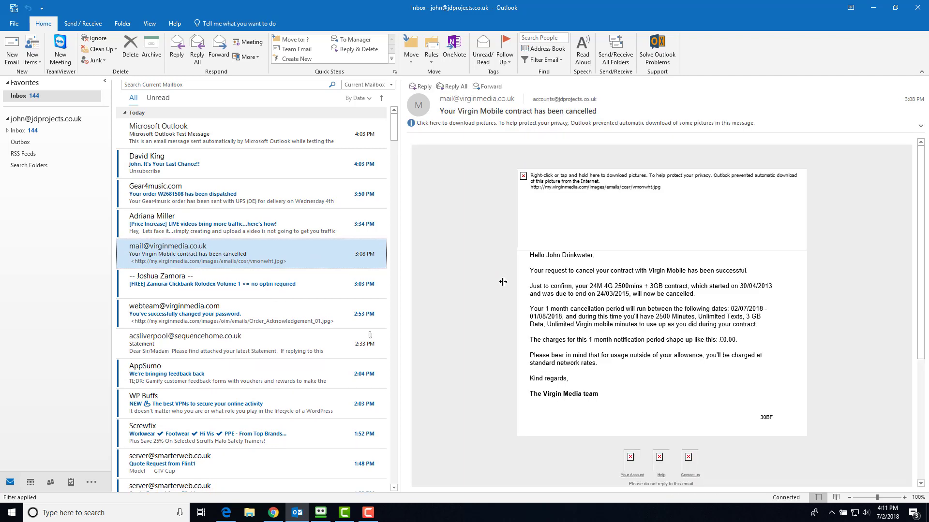
# Add the Statement email's sender to Safe Senders with Junk > Never Block Sender.
pyautogui.rightClick(308, 342)
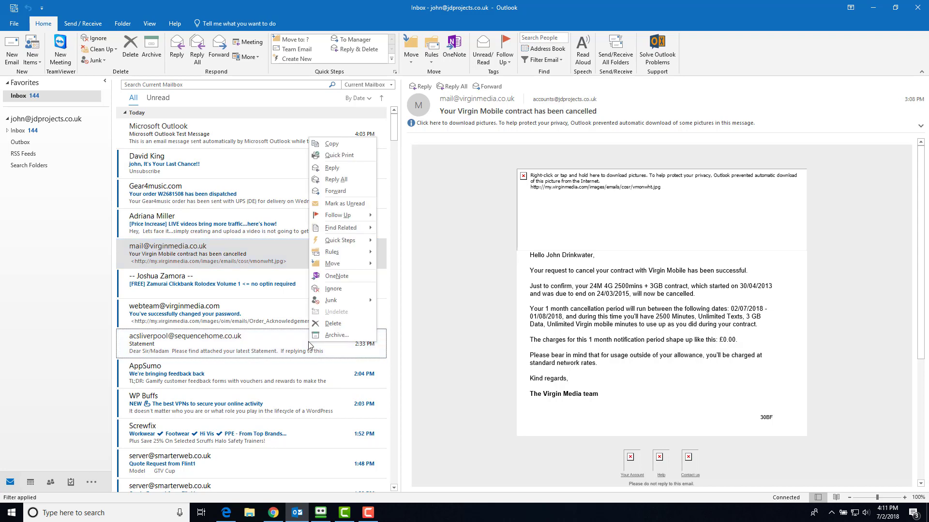
pyautogui.moveTo(357, 303)
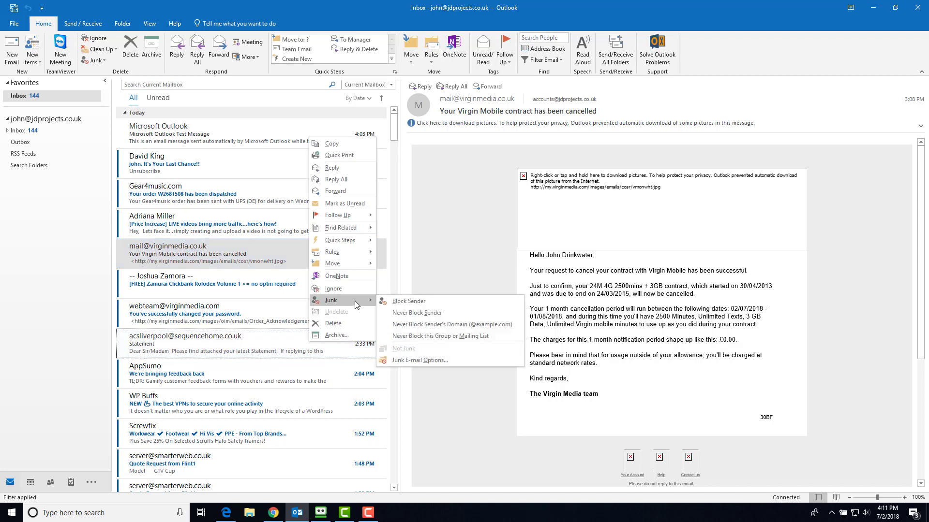
pyautogui.click(412, 314)
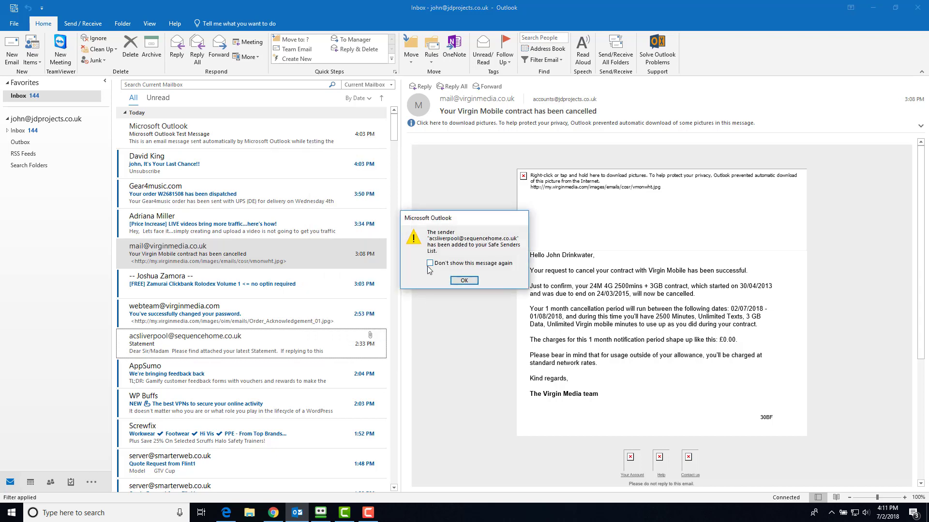
pyautogui.click(460, 281)
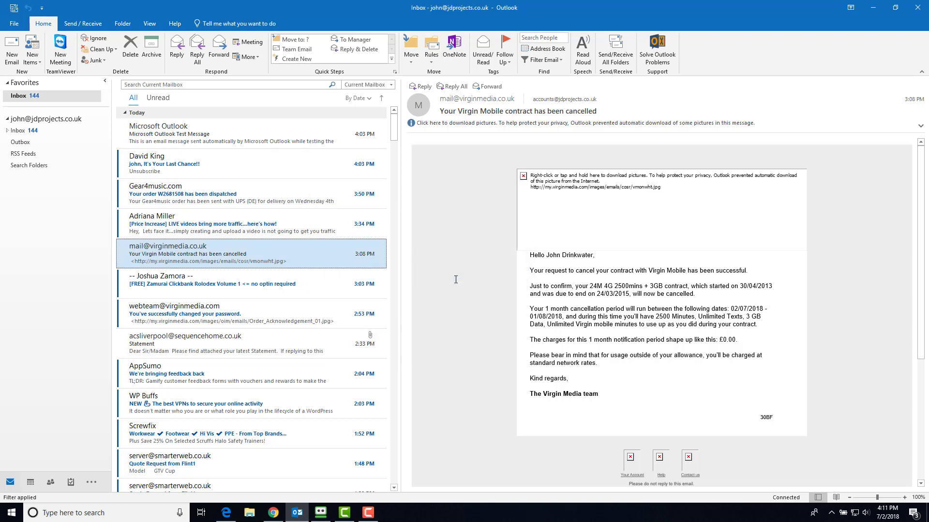
# Open the Screwfix workwear email and copy its 'contact click here' link address for the browser.
pyautogui.click(324, 433)
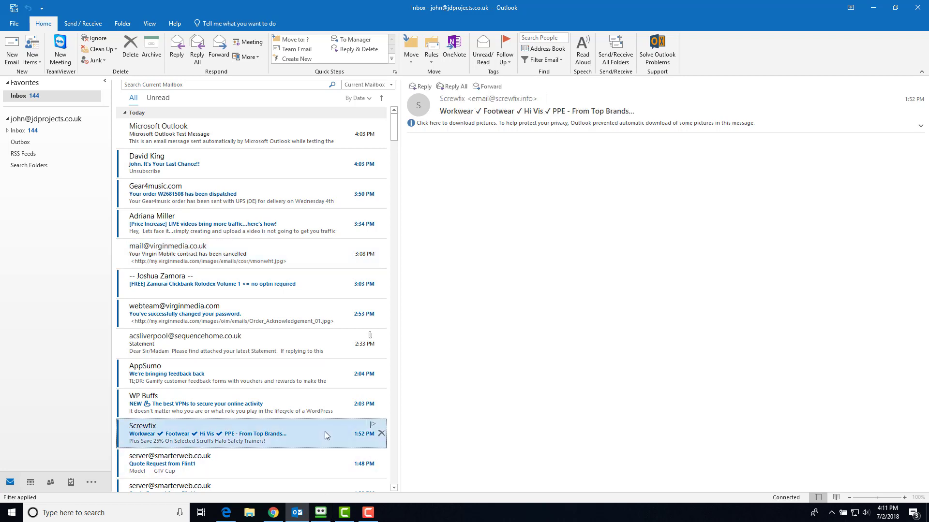
pyautogui.rightClick(324, 432)
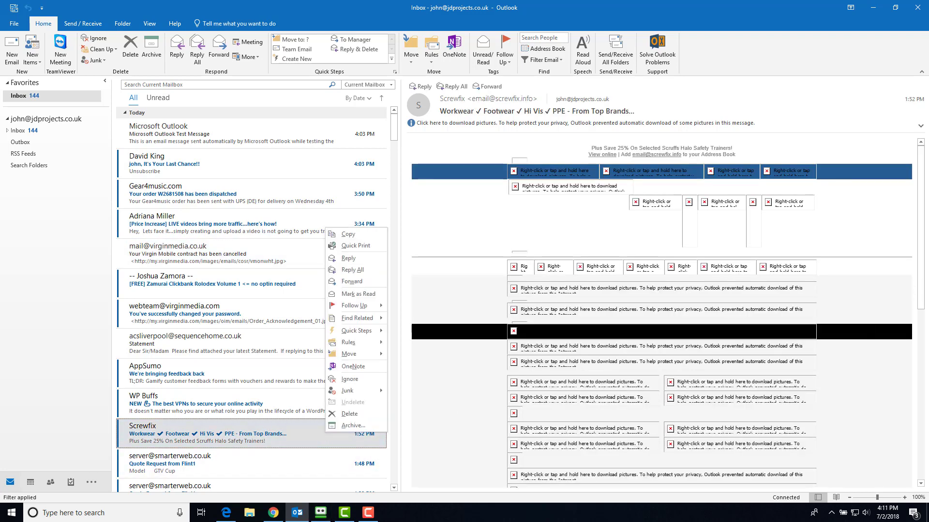
pyautogui.click(921, 372)
pyautogui.scroll(-15, 922, 373)
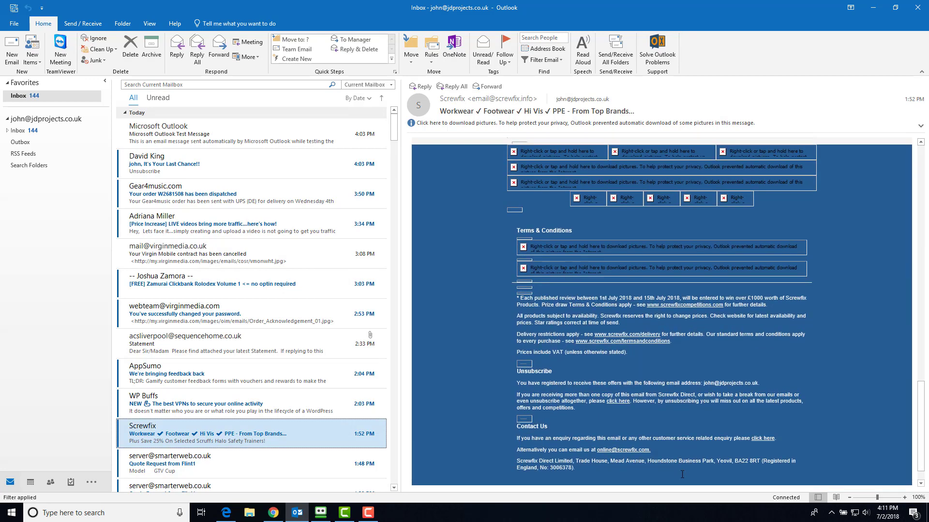
pyautogui.rightClick(762, 441)
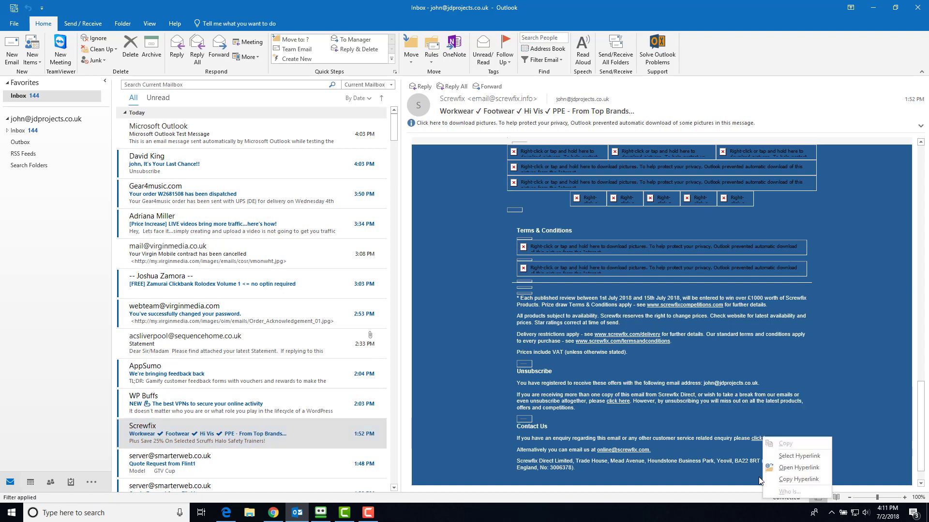
pyautogui.click(782, 480)
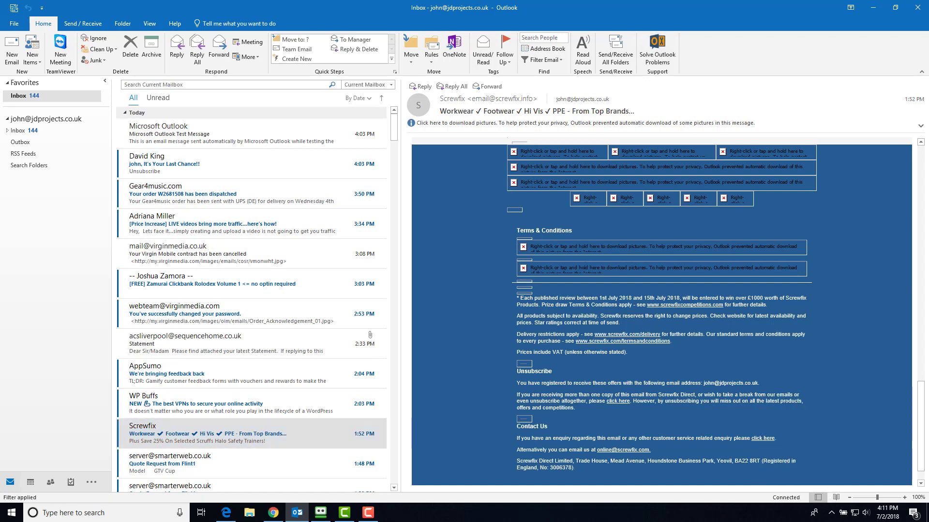
pyautogui.click(226, 513)
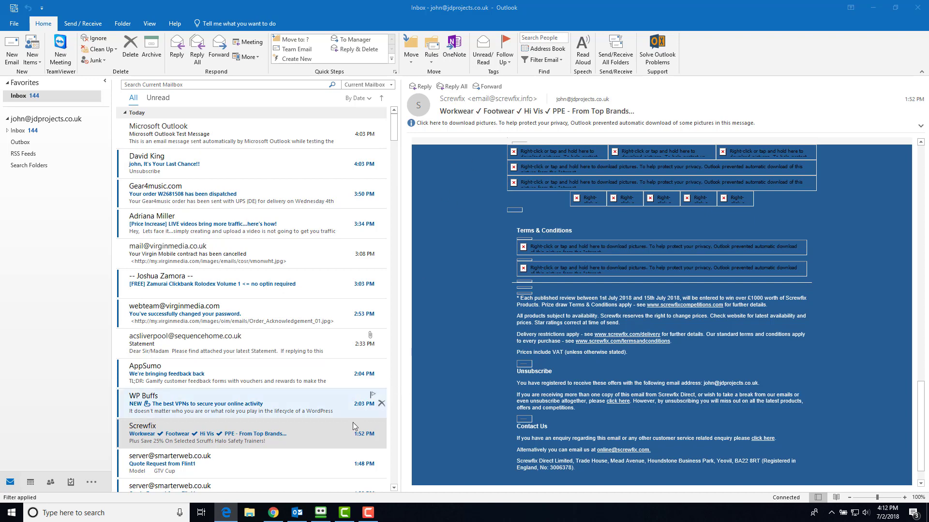
# Block the Screwfix sender via Junk > Block Sender.
pyautogui.rightClick(317, 430)
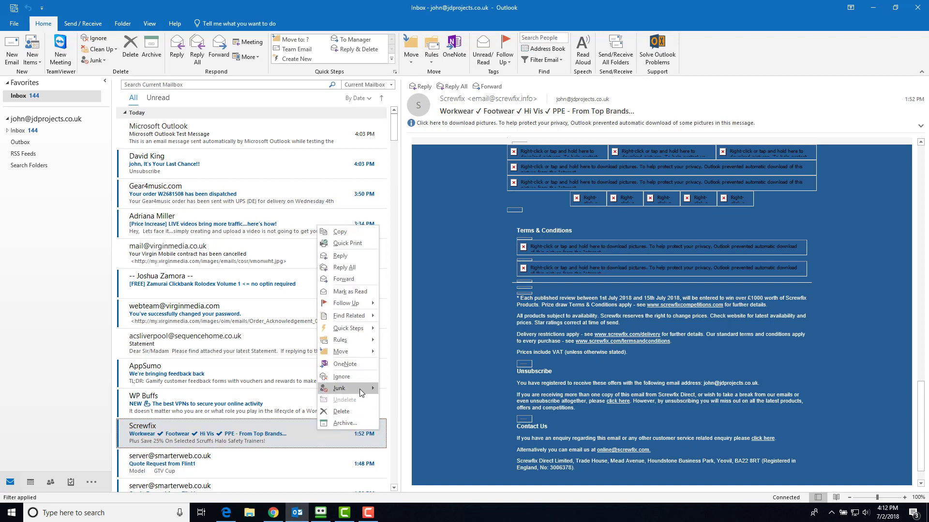
pyautogui.moveTo(359, 388)
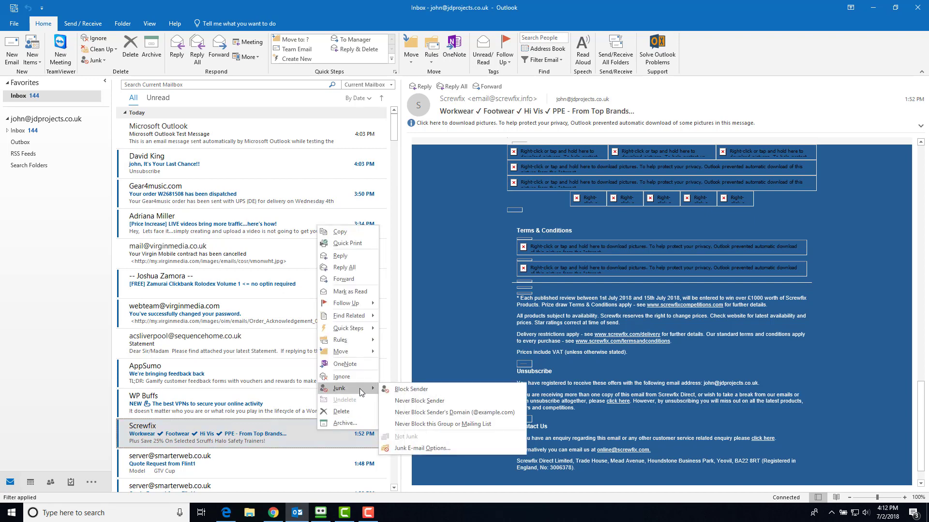
pyautogui.click(384, 390)
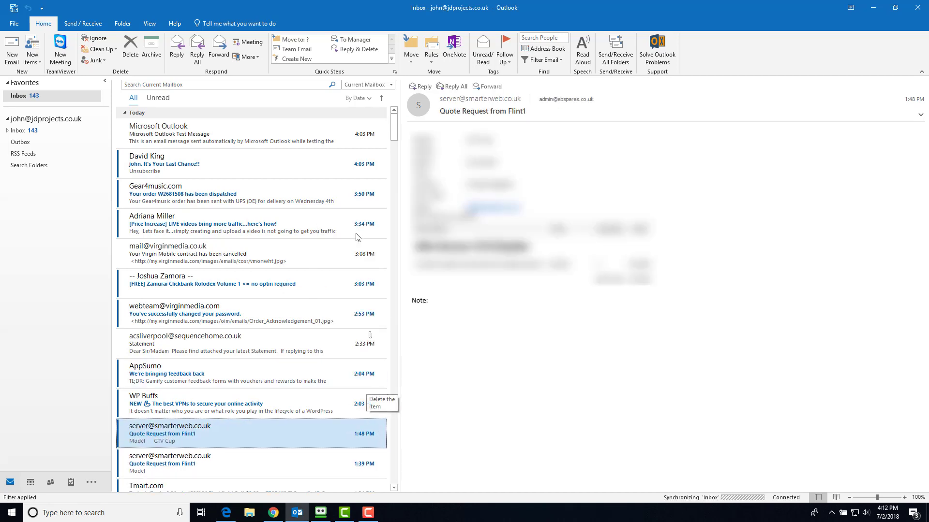
pyautogui.rightClick(336, 166)
pyautogui.moveTo(376, 327)
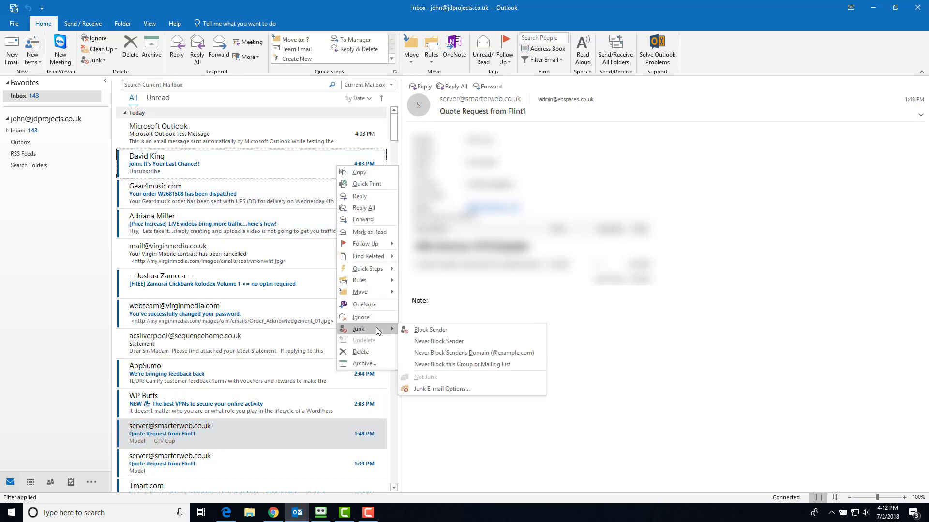
pyautogui.click(435, 389)
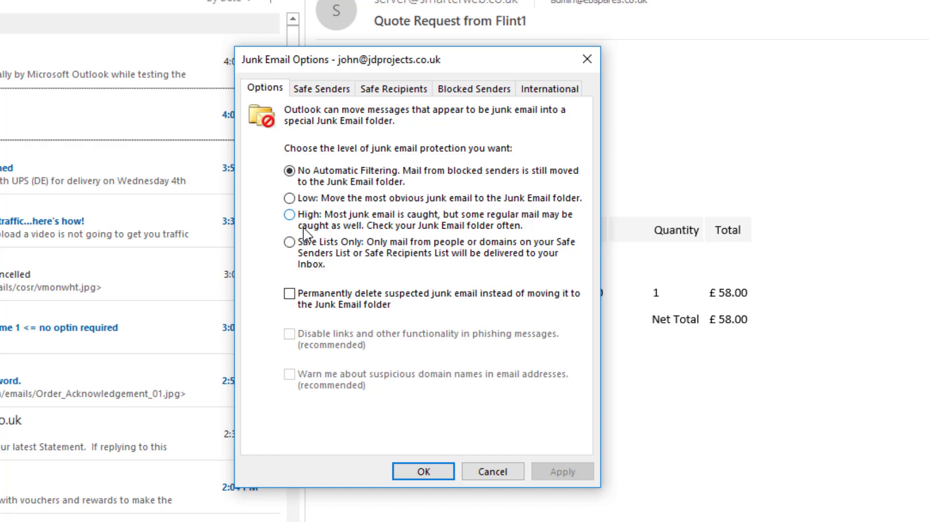
# Review the Safe Senders list's single address, cancelling an empty Add prompt.
pyautogui.click(316, 90)
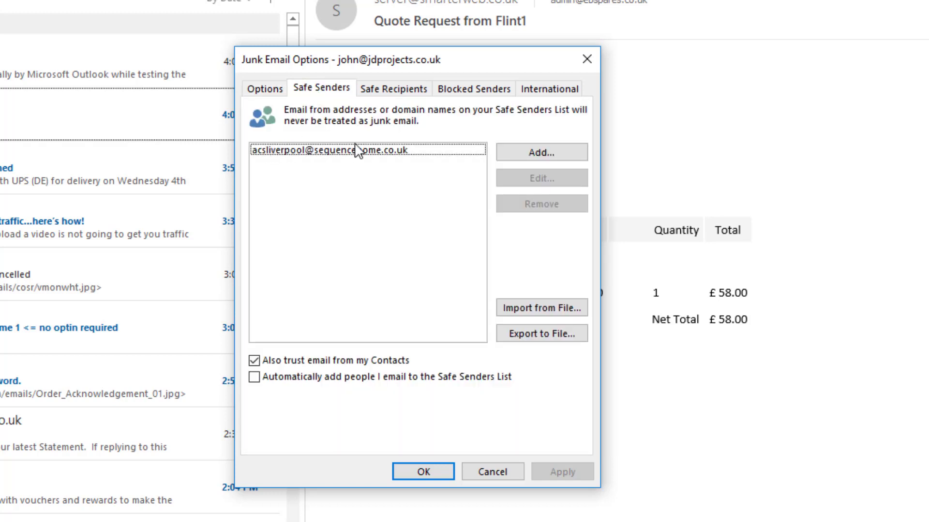
pyautogui.click(528, 154)
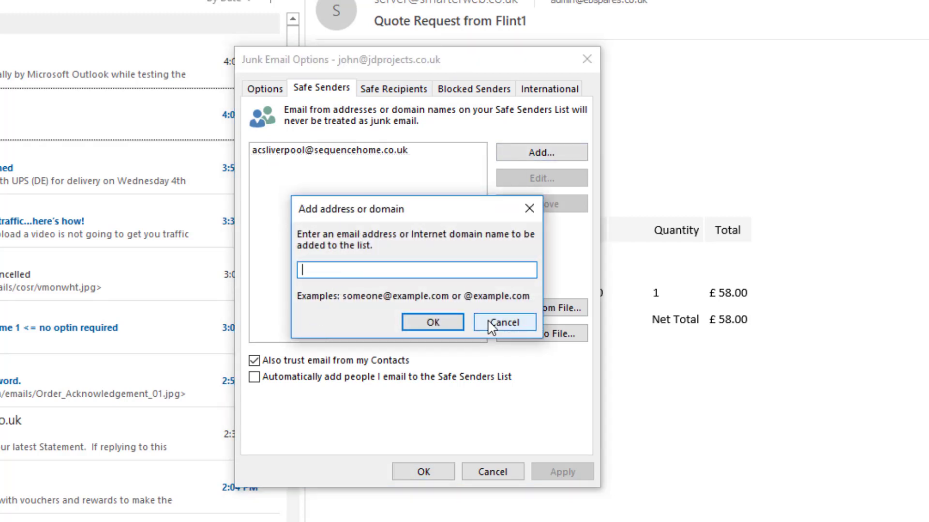
pyautogui.click(515, 324)
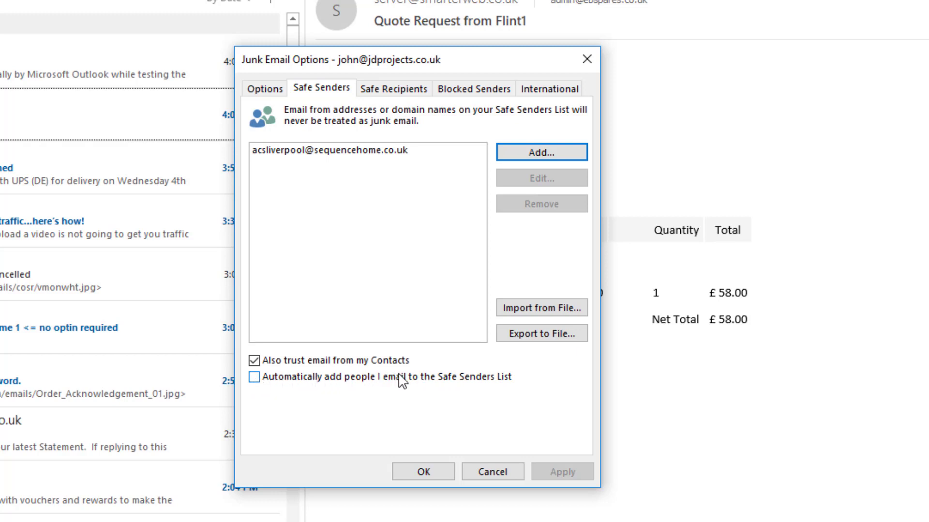
# Look over the Safe Recipients and Blocked Senders lists, cancelling an empty Add prompt.
pyautogui.click(405, 99)
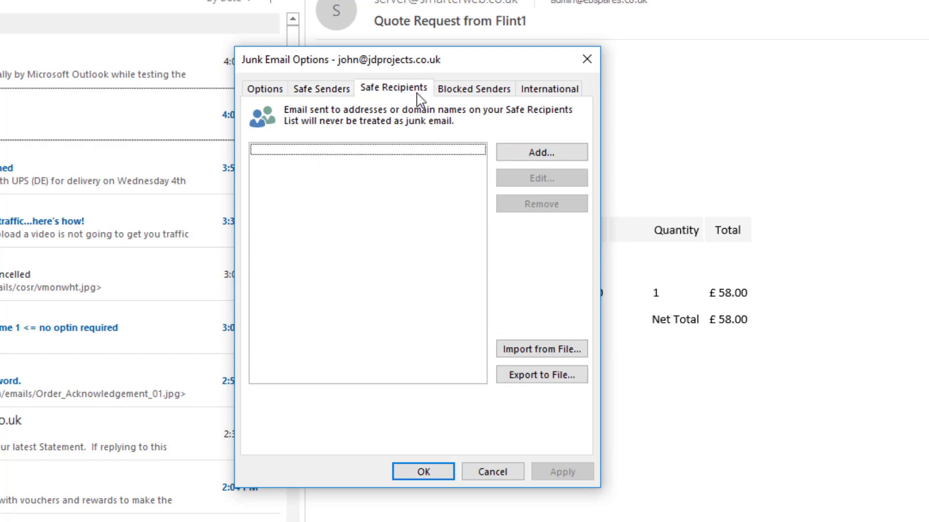
pyautogui.click(468, 97)
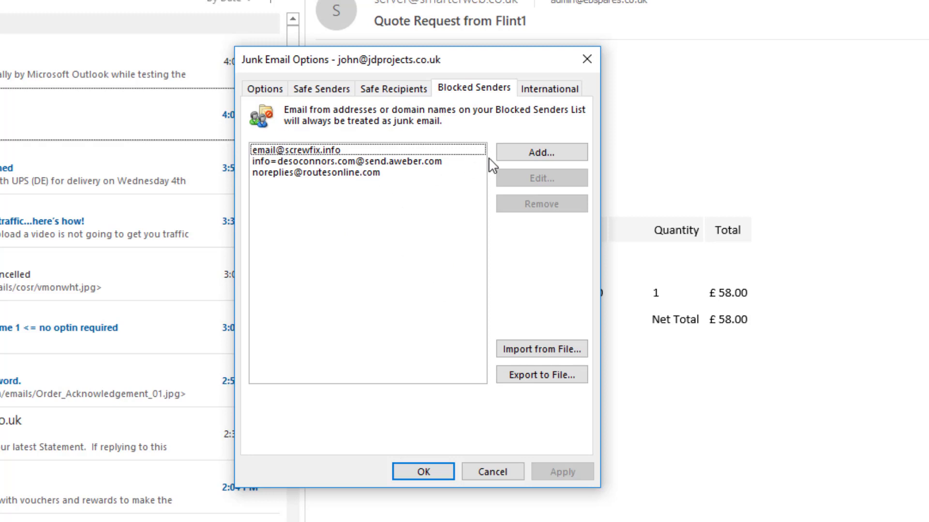
pyautogui.click(523, 154)
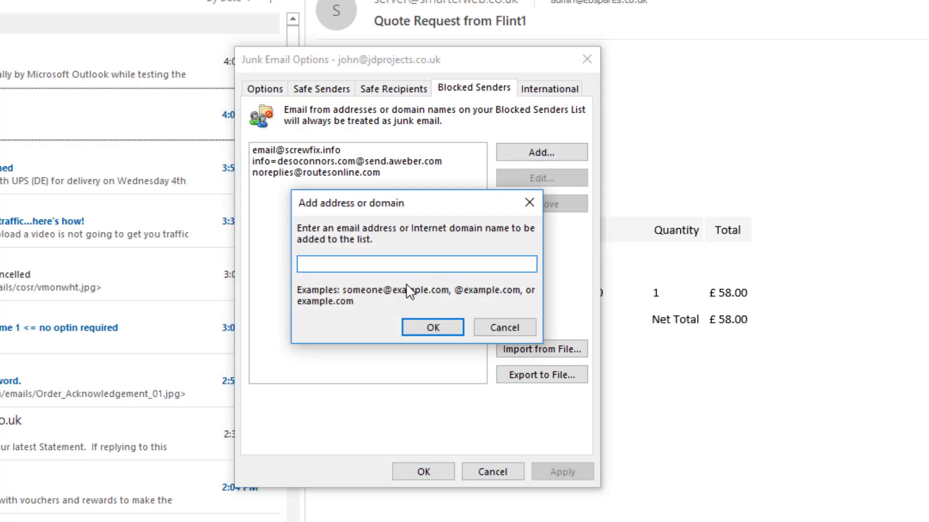
pyautogui.click(517, 328)
pyautogui.click(367, 172)
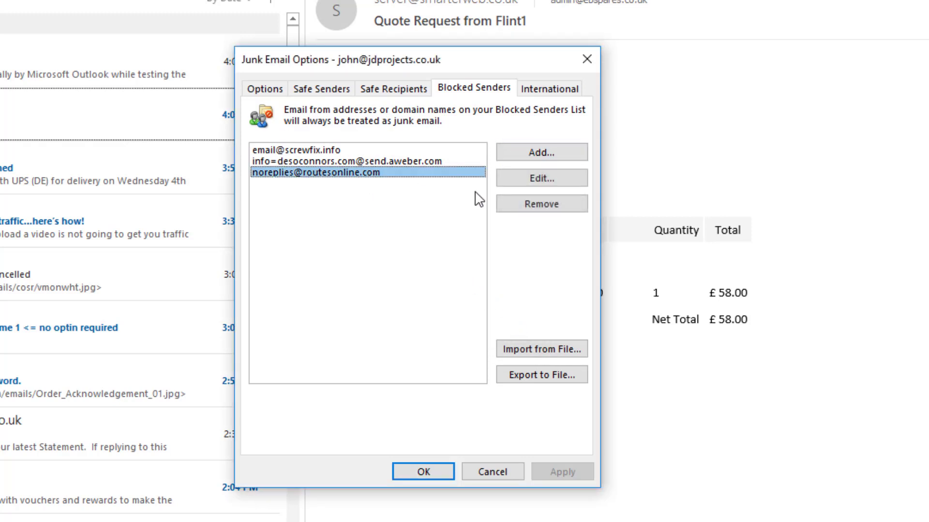
pyautogui.click(521, 181)
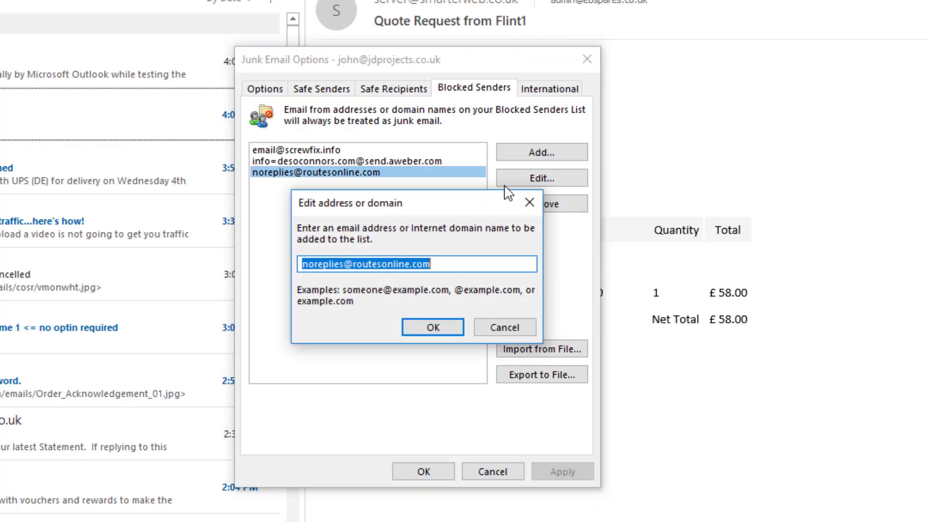
pyautogui.click(347, 264)
pyautogui.moveTo(346, 265); pyautogui.dragTo(222, 264)
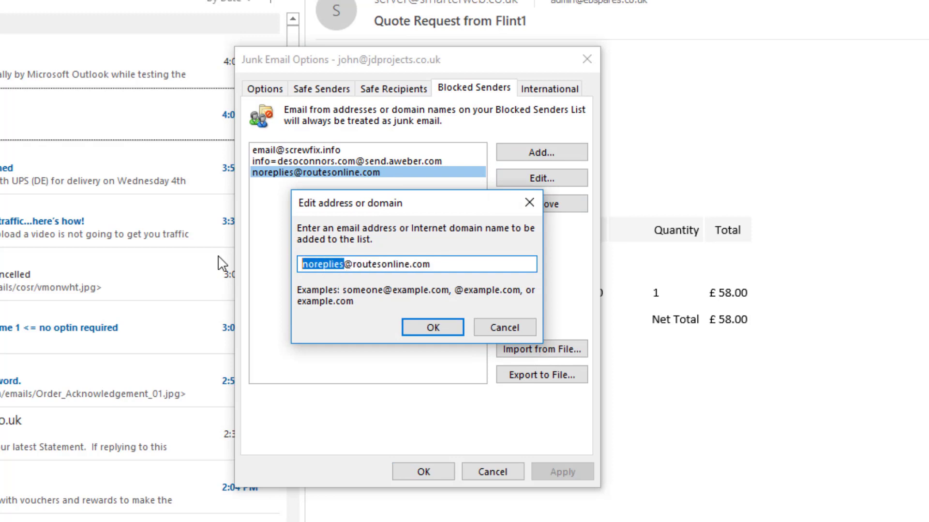
pyautogui.press('BackSpace')
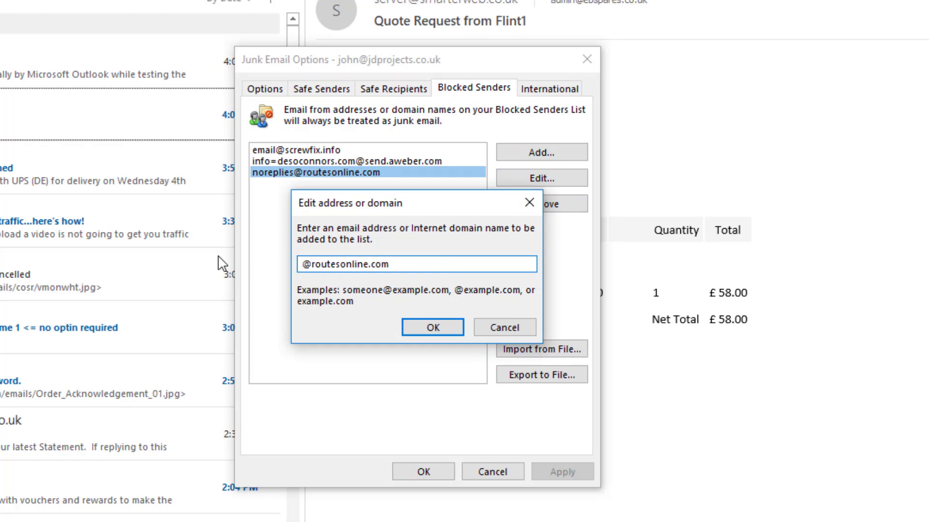
pyautogui.click(417, 329)
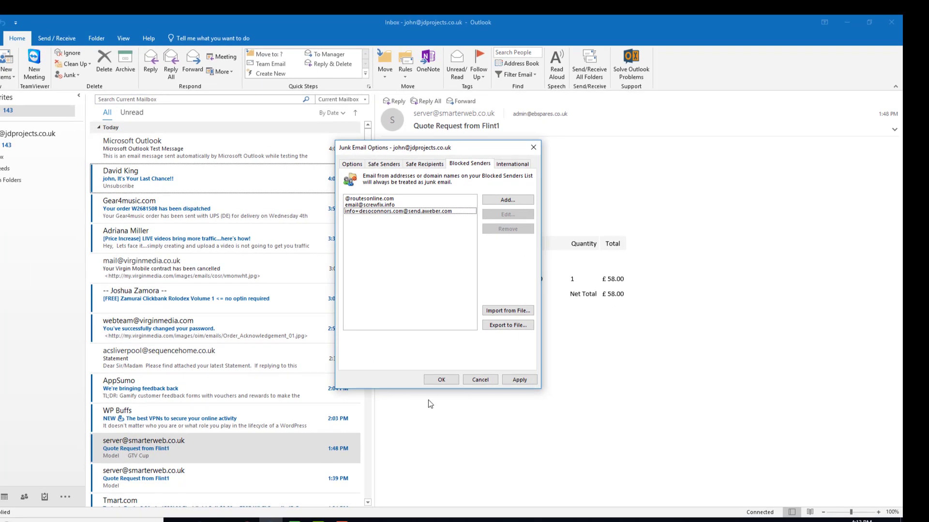
pyautogui.click(520, 380)
# Close Junk Email Options with OK, returning to the Inbox at 143 unread.
pyautogui.click(469, 392)
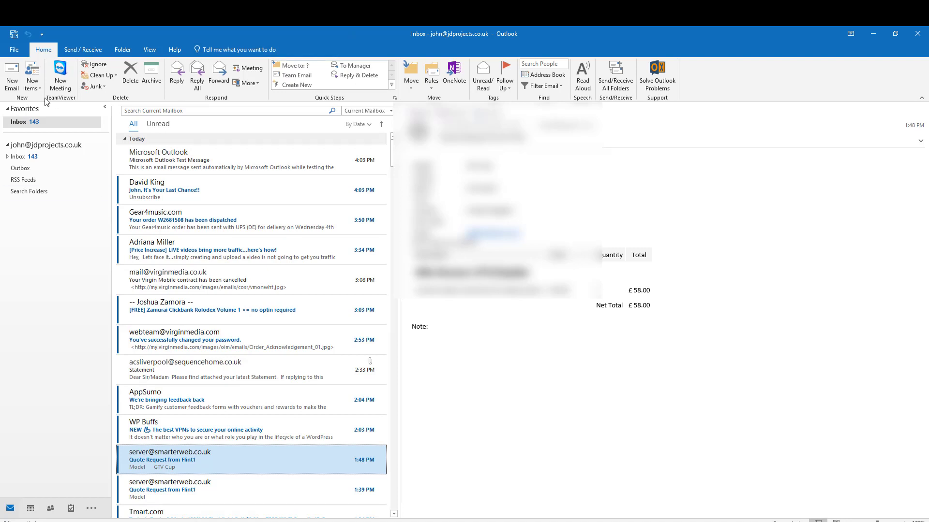
# Search the Trash folder under Inbox for 'air' to list the Airlineroute messages.
pyautogui.click(7, 156)
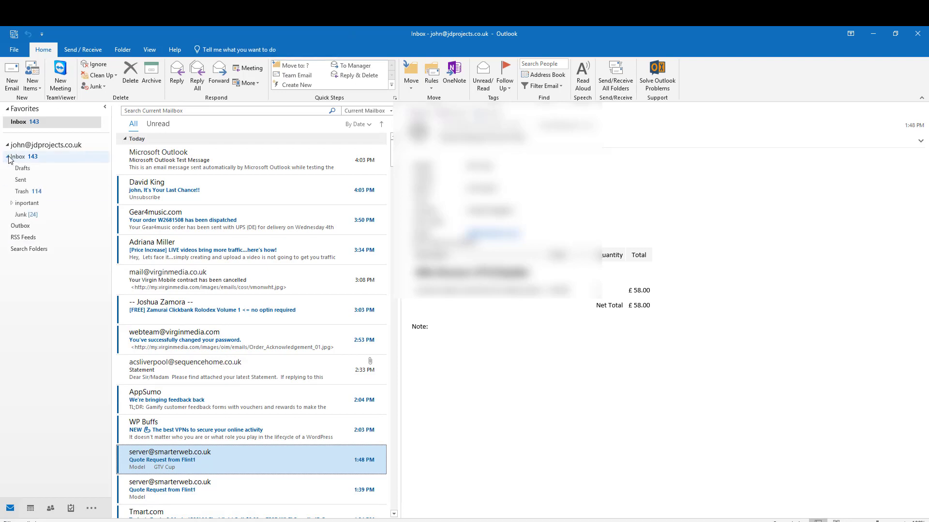
pyautogui.click(21, 192)
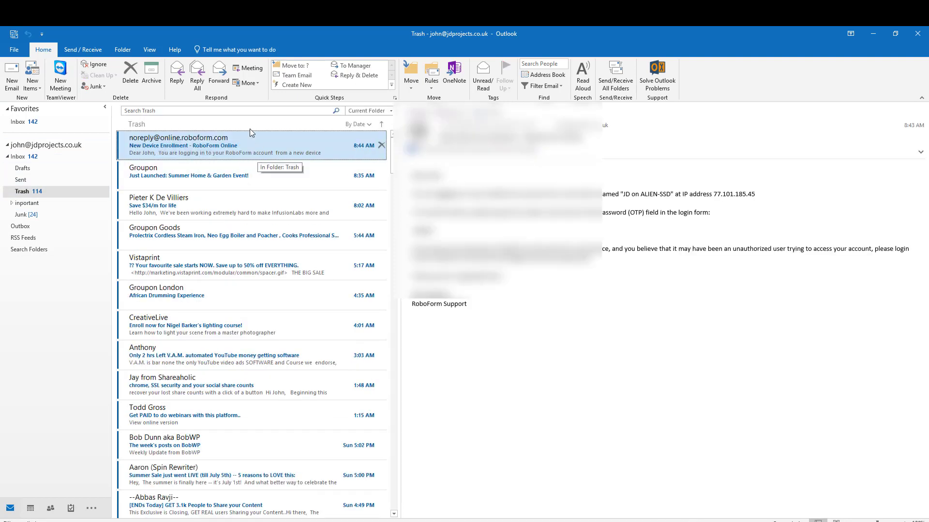
pyautogui.click(247, 110)
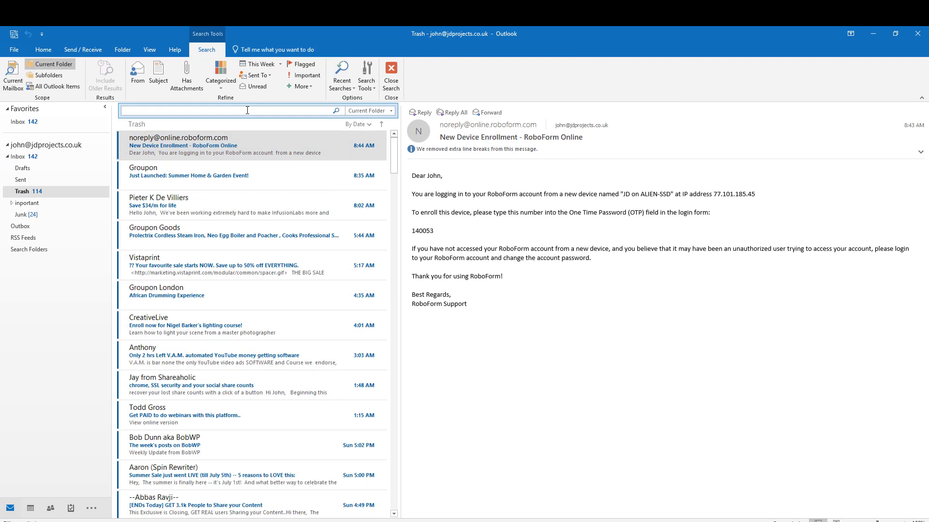
pyautogui.write('airli')
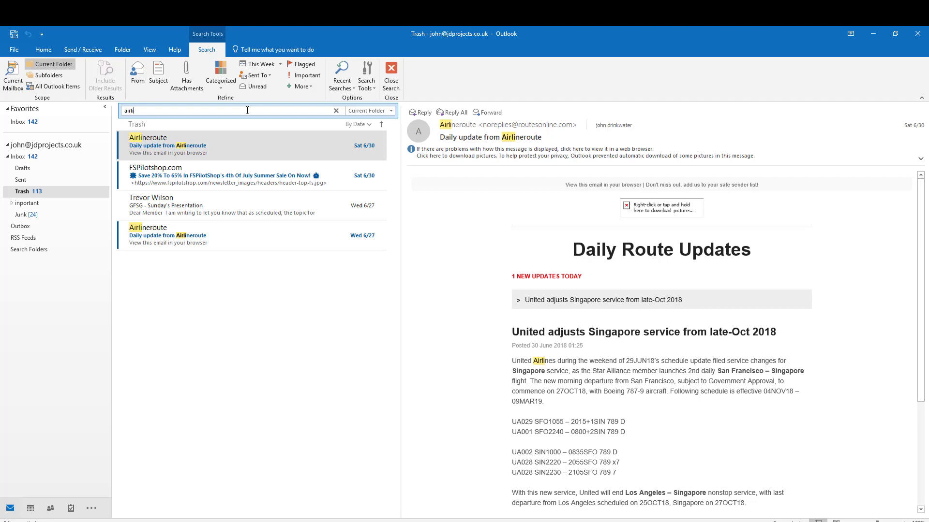
# Search the Junk folder for 'jo', review the results, then return to the Inbox.
pyautogui.click(25, 215)
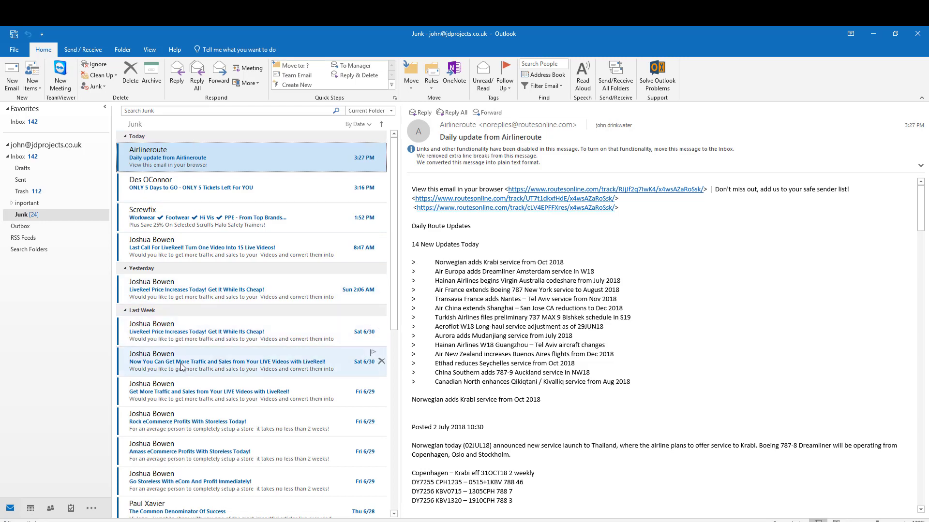
pyautogui.click(191, 111)
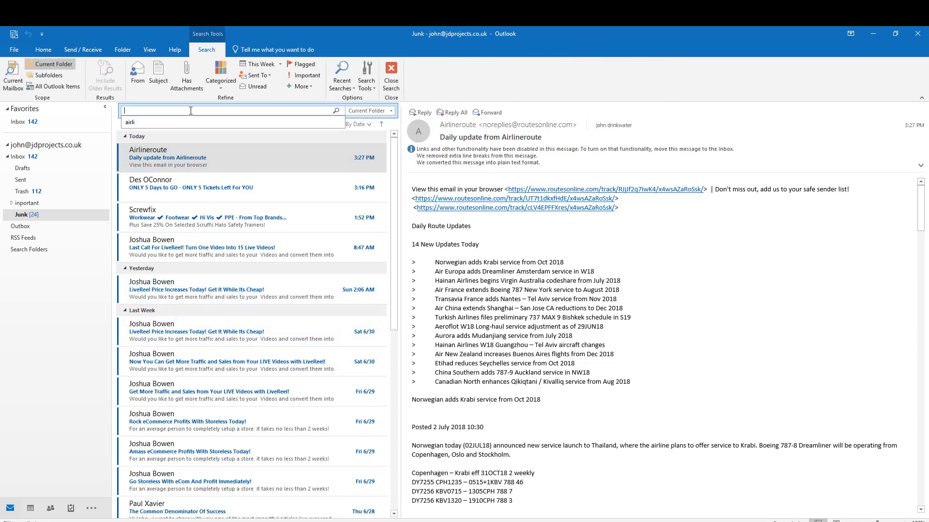
pyautogui.write('jo')
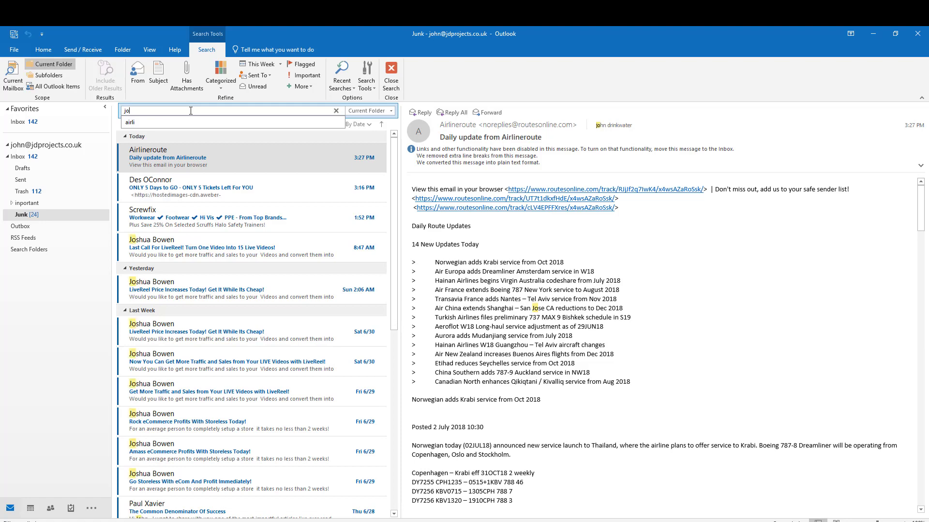
pyautogui.scroll(-5, 255, 285)
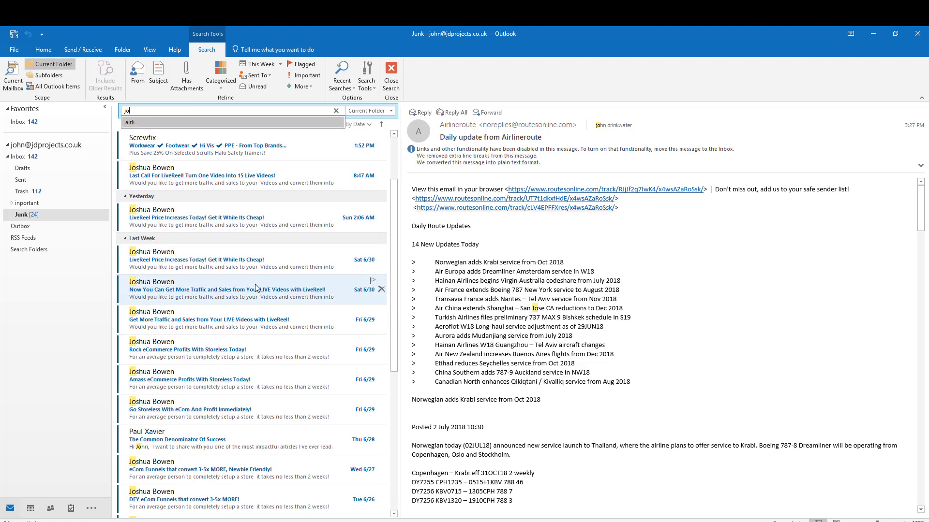
pyautogui.scroll(-3, 256, 287)
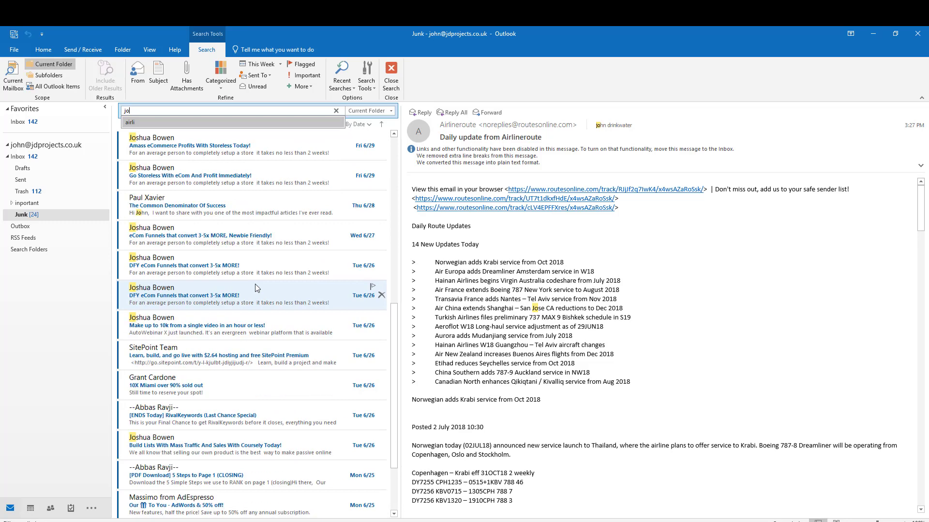
pyautogui.scroll(8, 256, 289)
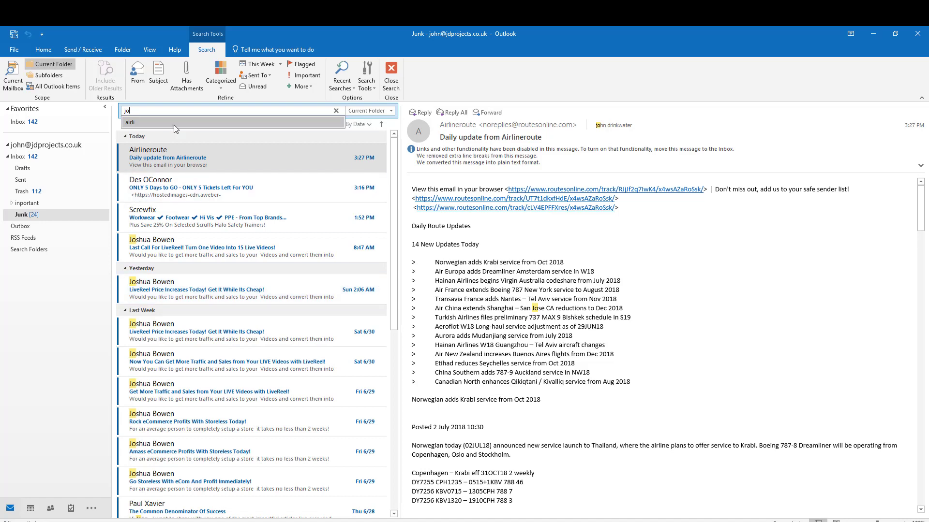
pyautogui.click(20, 156)
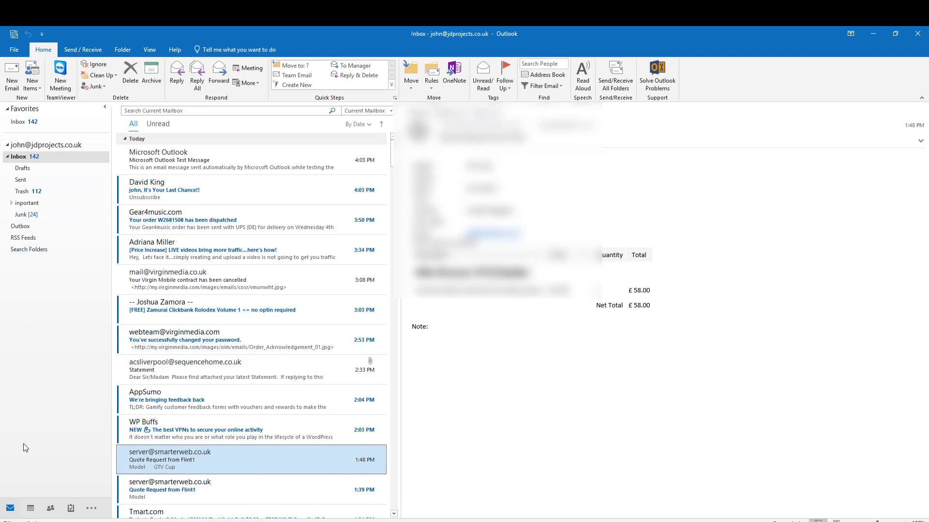
pyautogui.rightClick(28, 157)
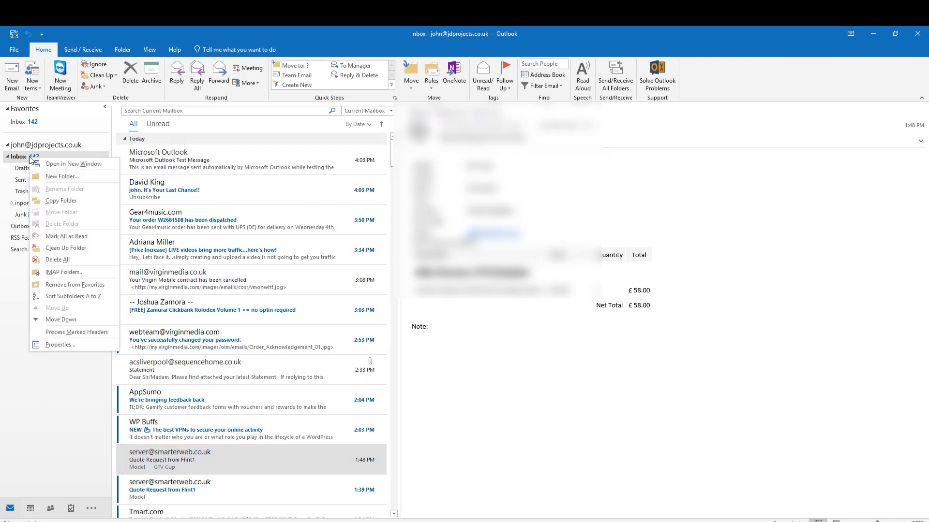
pyautogui.click(10, 344)
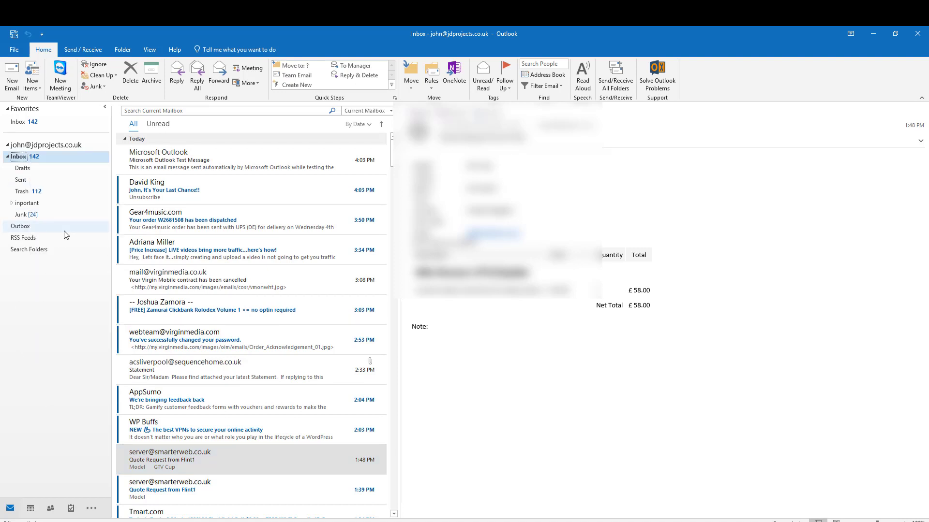